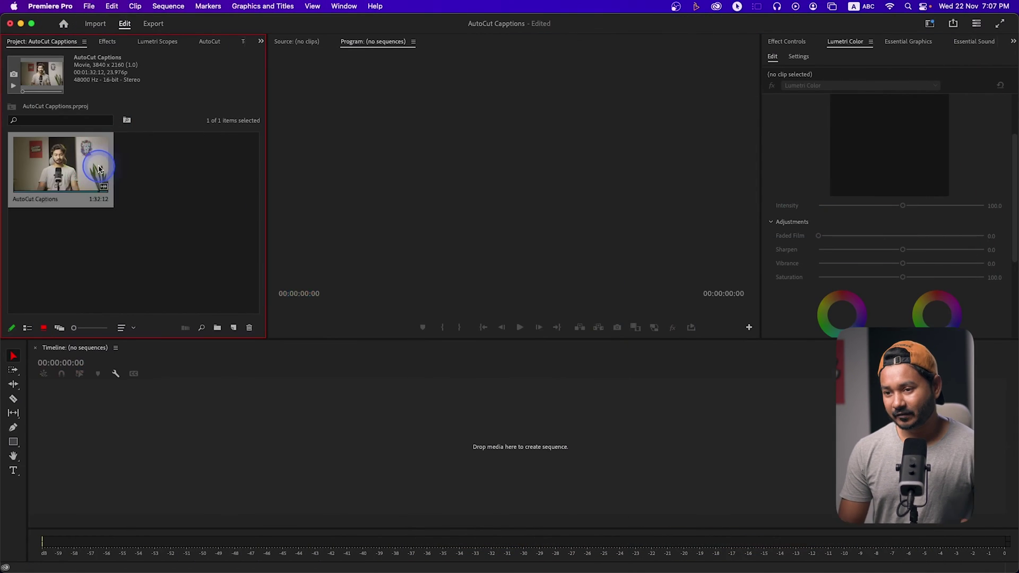
Drag the AutoCut Captions clip onto the timeline as a new sequence and expand its audio track.
left_click_drag(58, 164, 157, 431)
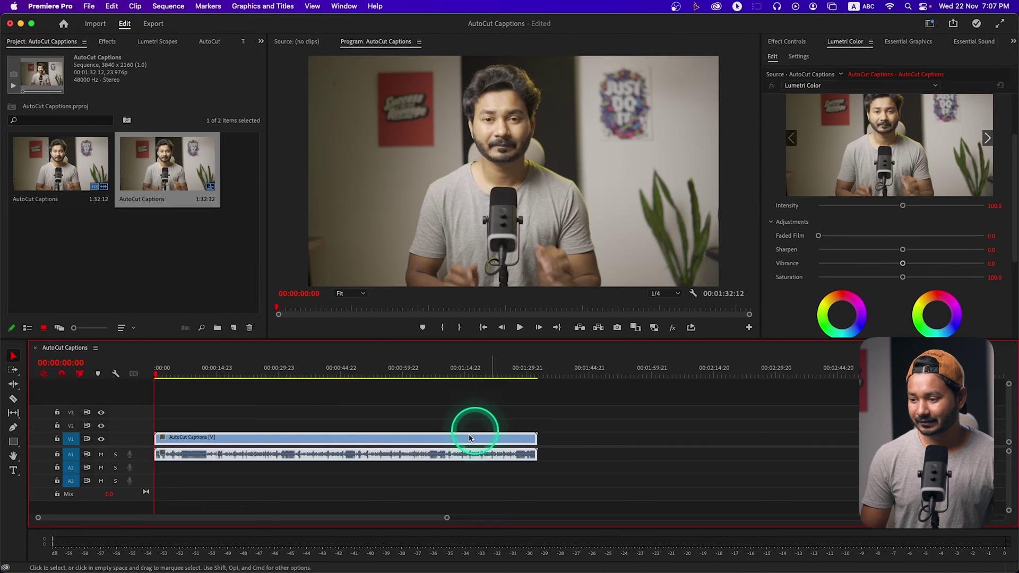
scroll(462, 441, "up", 2)
double_click(146, 455)
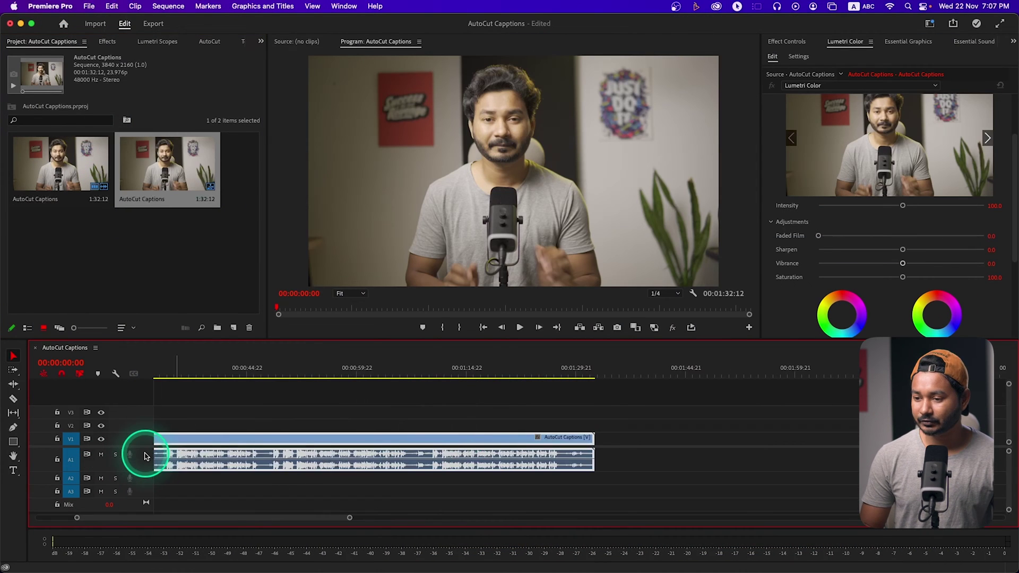
Ripple-trim the clip's start and end (Q/W) to keep a 15:21 section, then play it back.
left_click(444, 375)
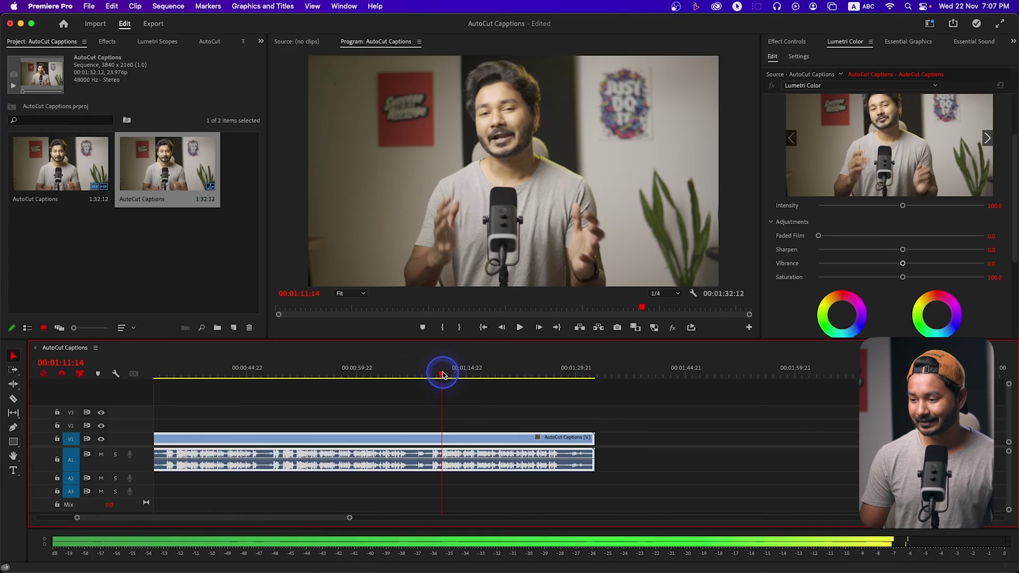
key("q")
left_click(263, 375)
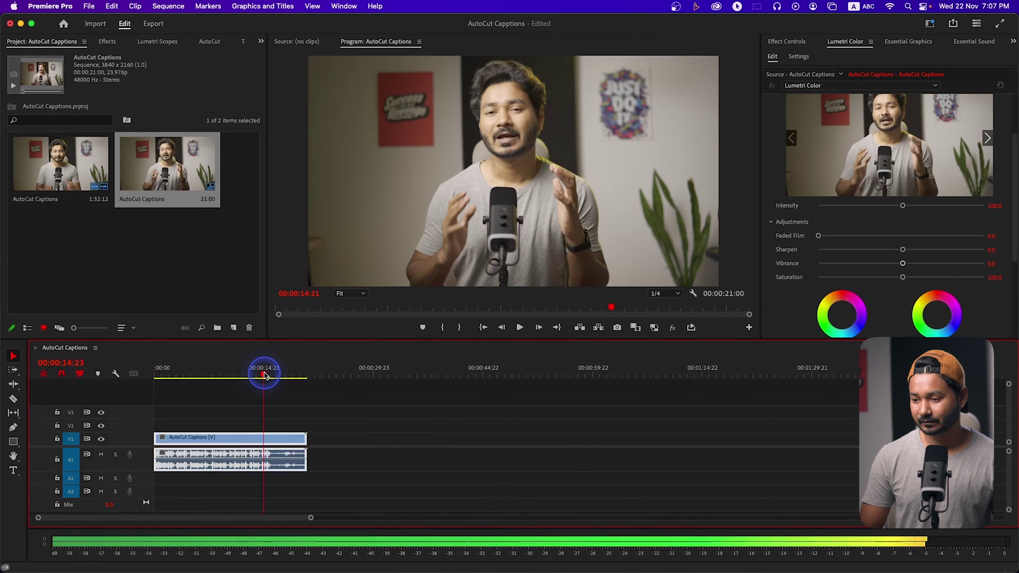
key("w")
key("space")
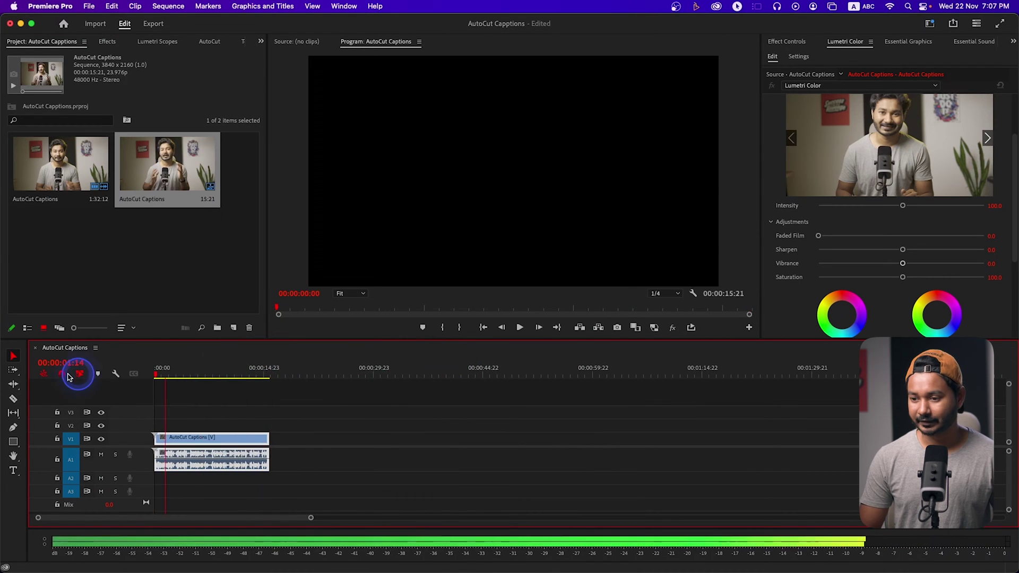
key("=")
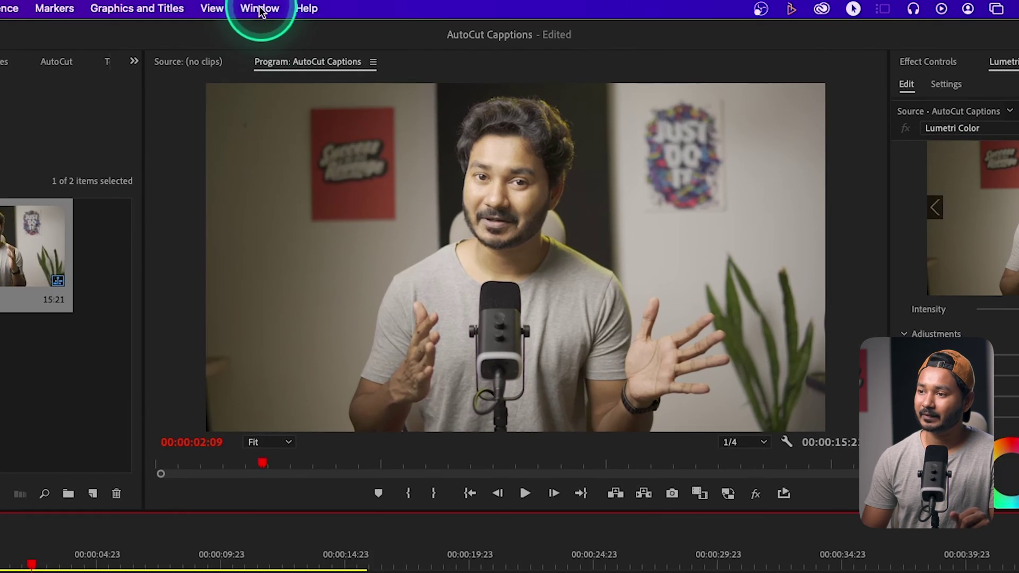
Launch AutoCut from Window > Extensions and return it to the Homepage with Auto Captions and AutoZoom.
left_click(343, 6)
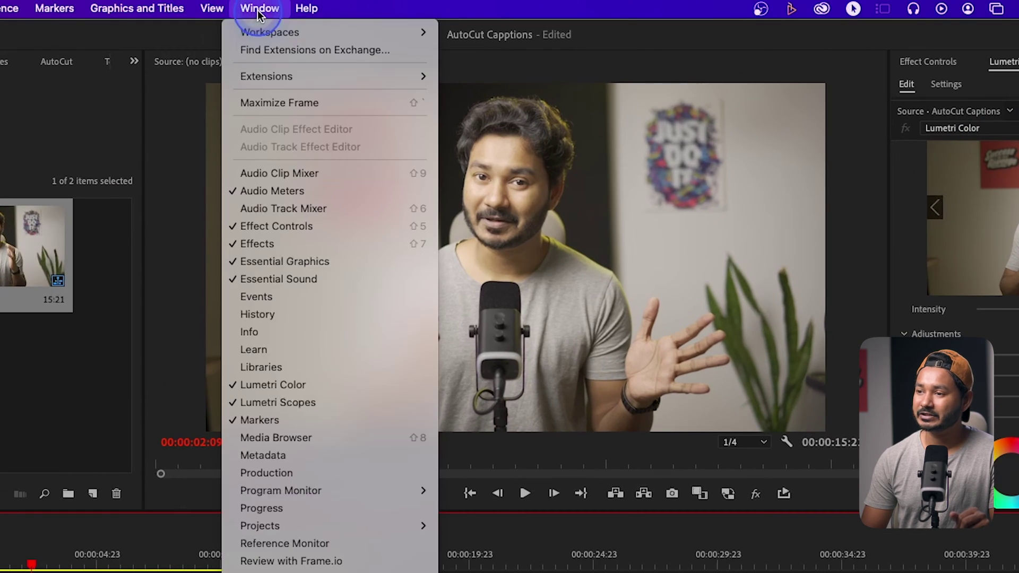
mouse_move(274, 78)
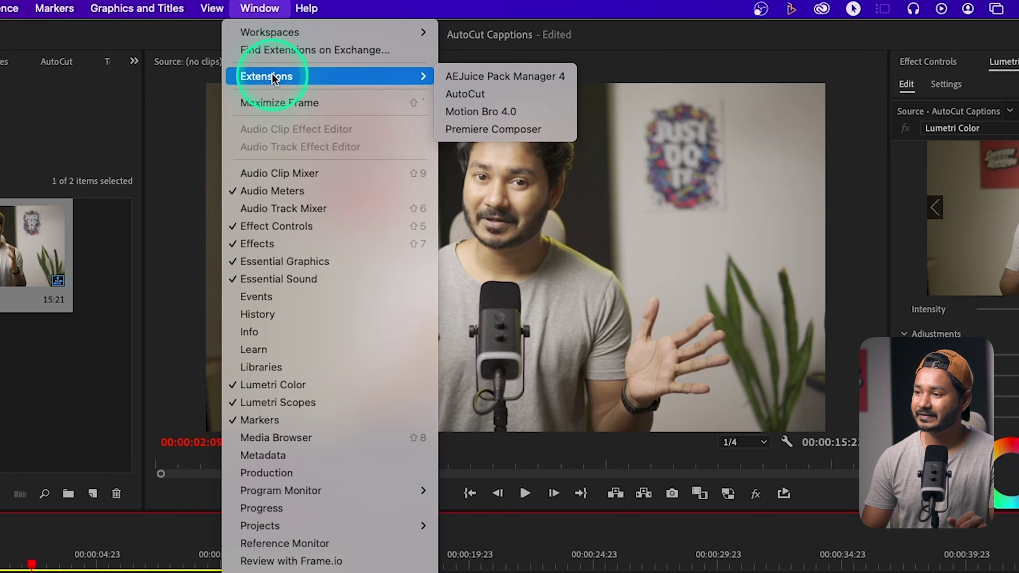
left_click(467, 98)
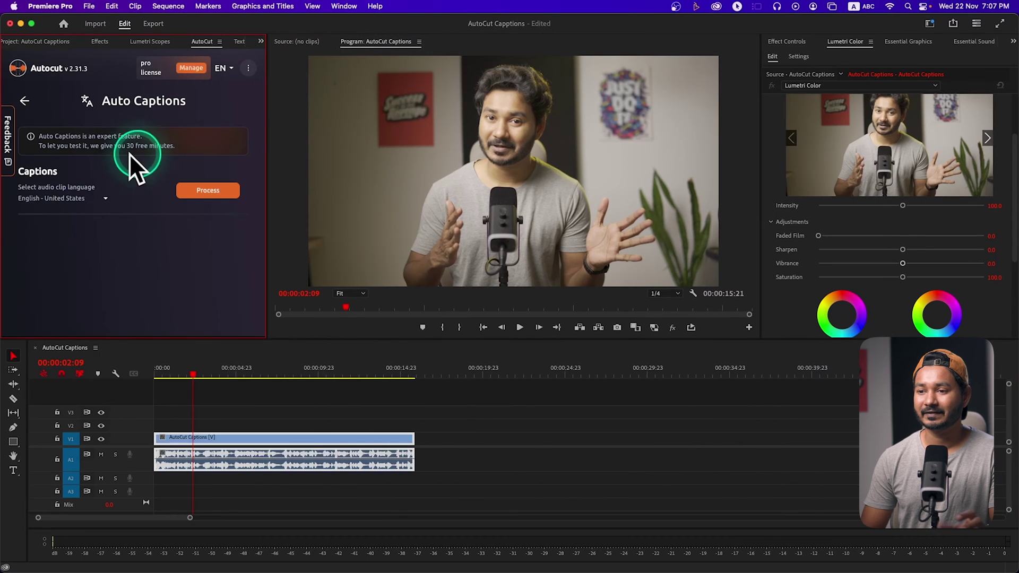
left_click(22, 101)
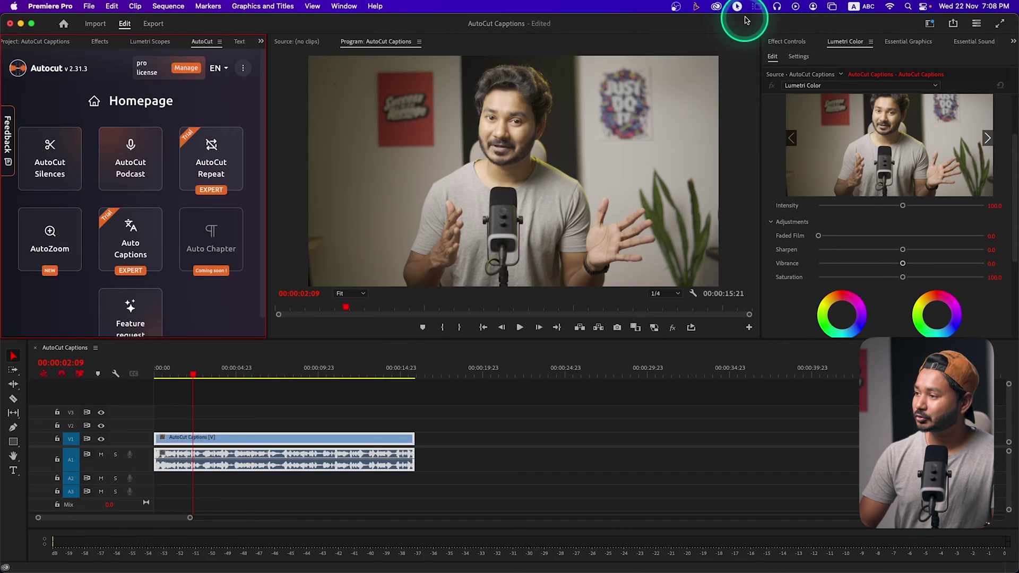
Search Creative Cloud's marketplace plugins for autocut to confirm it's installed, then go back to Premiere Pro.
left_click(718, 6)
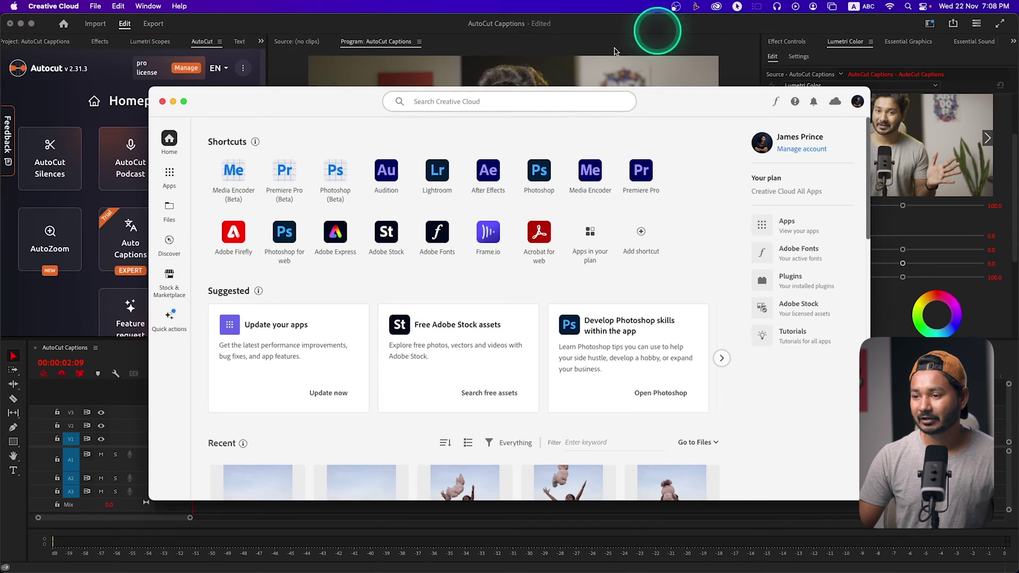
left_click(167, 291)
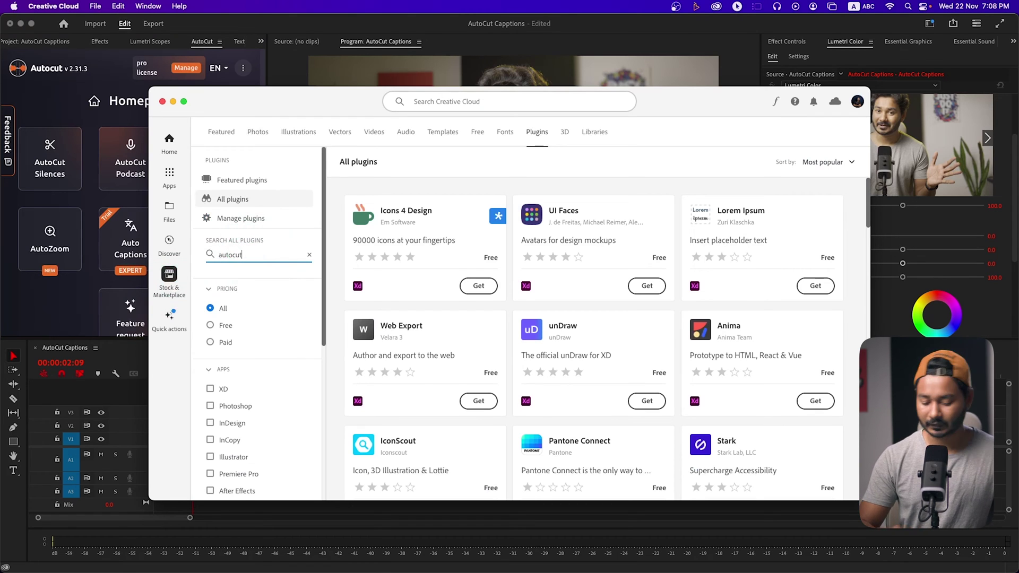
key("Return")
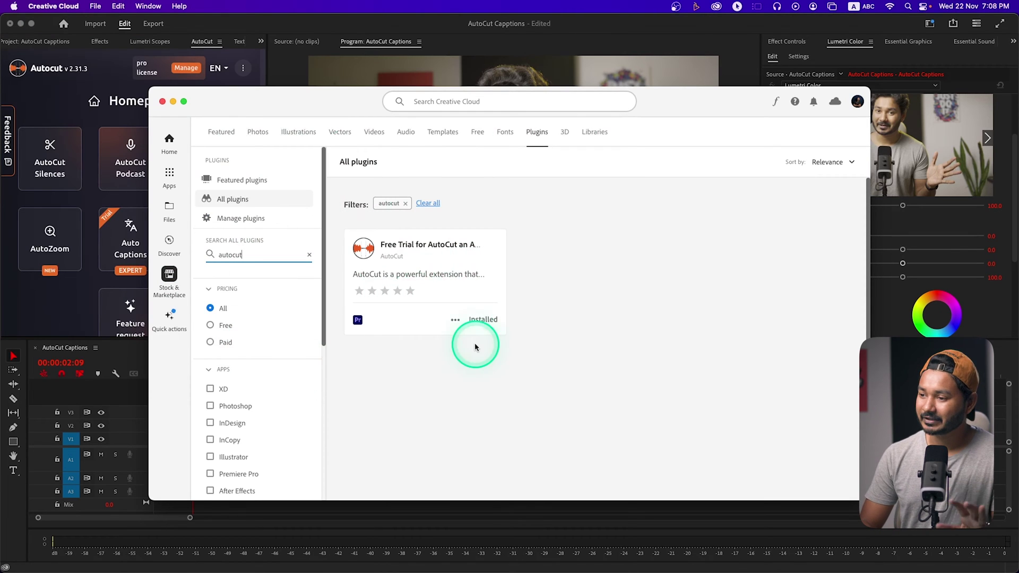
left_click(365, 47)
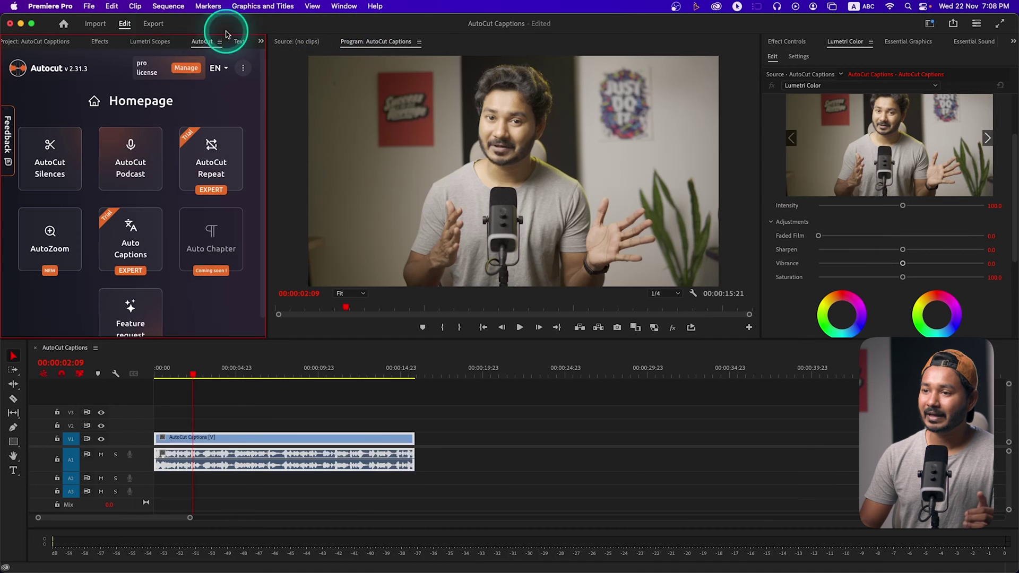
Check the Extensions list, then open AutoCut's Auto Captions page and its audio language choices.
left_click(334, 7)
mouse_move(345, 52)
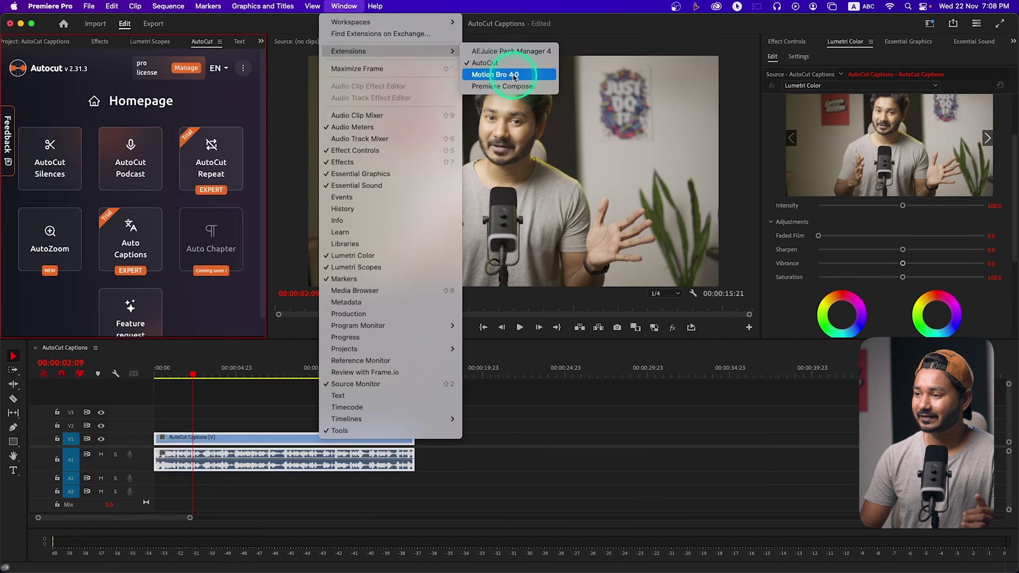
key("Escape")
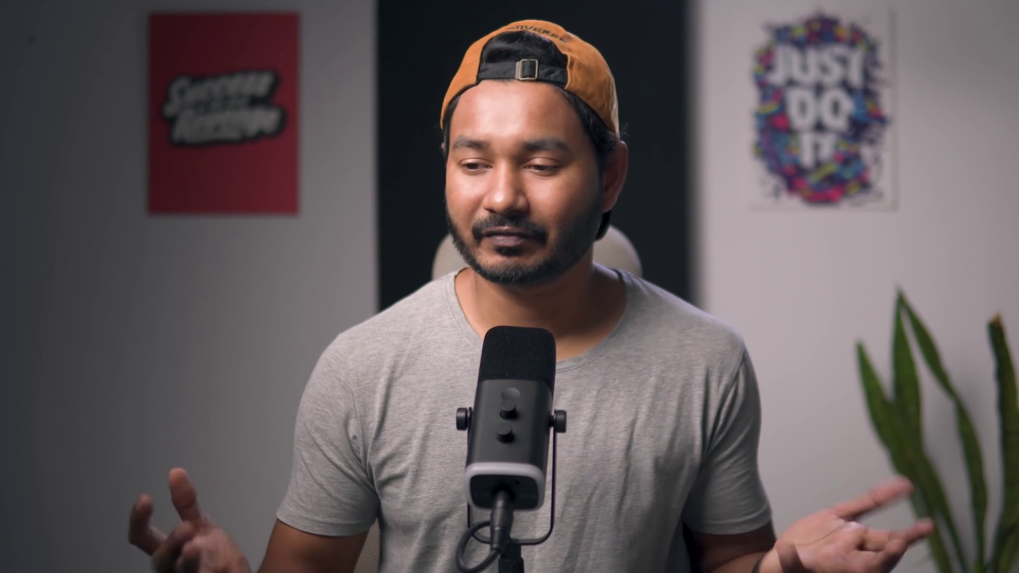
left_click(215, 446)
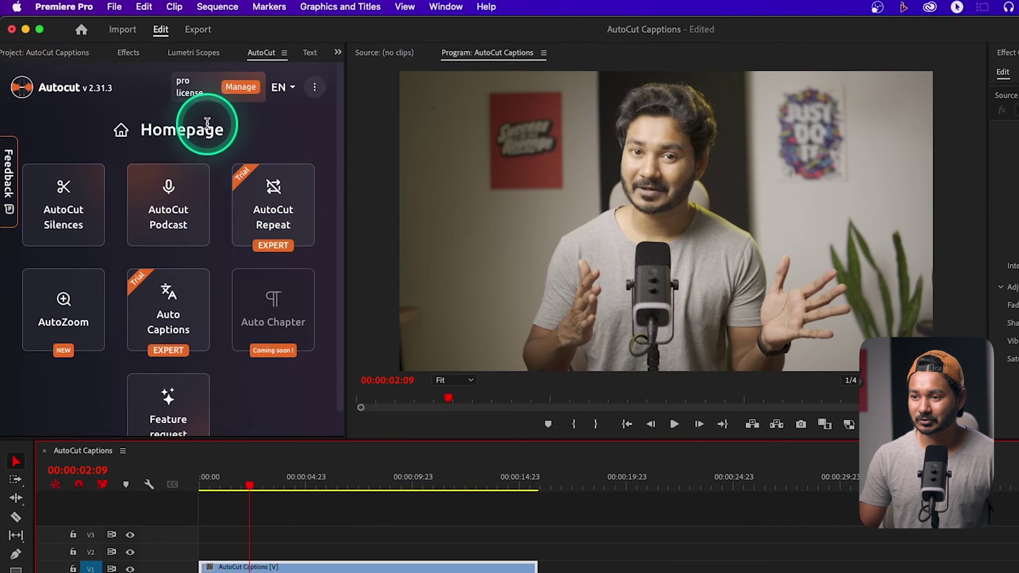
left_click(181, 317)
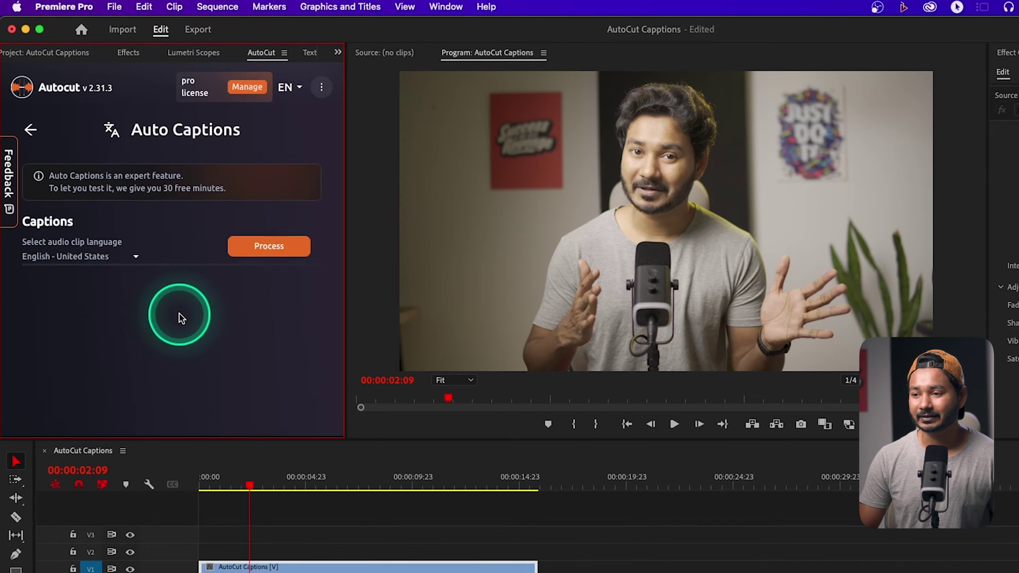
left_click(80, 262)
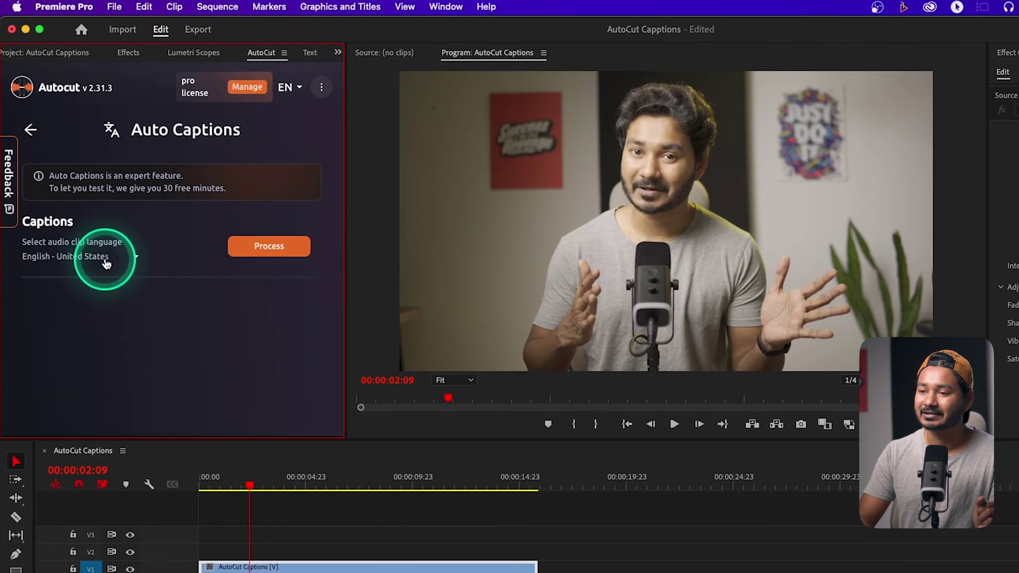
Set the AutoCut audio clip language to English - United States.
left_click(83, 196)
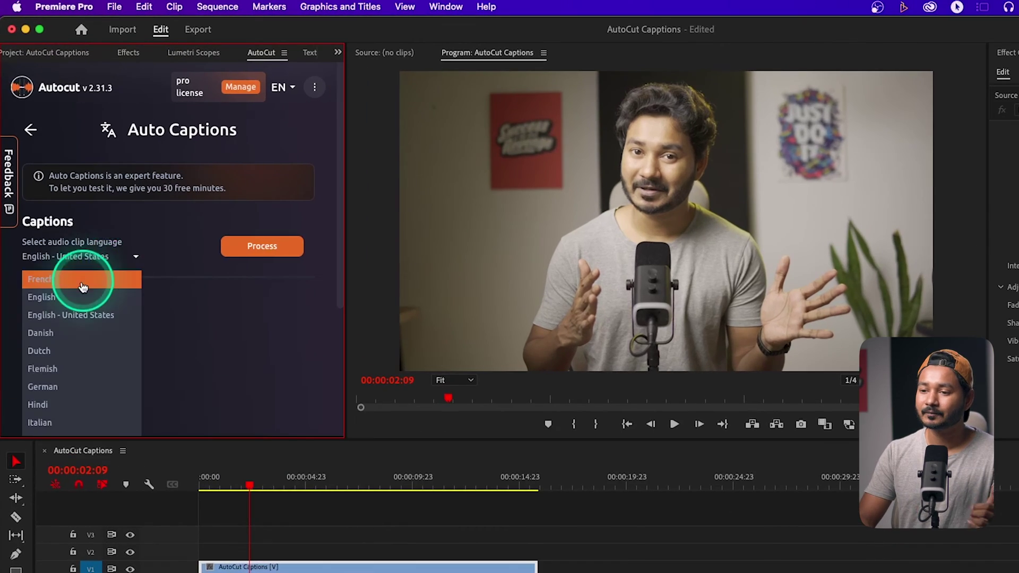
scroll(107, 390, "down", 3)
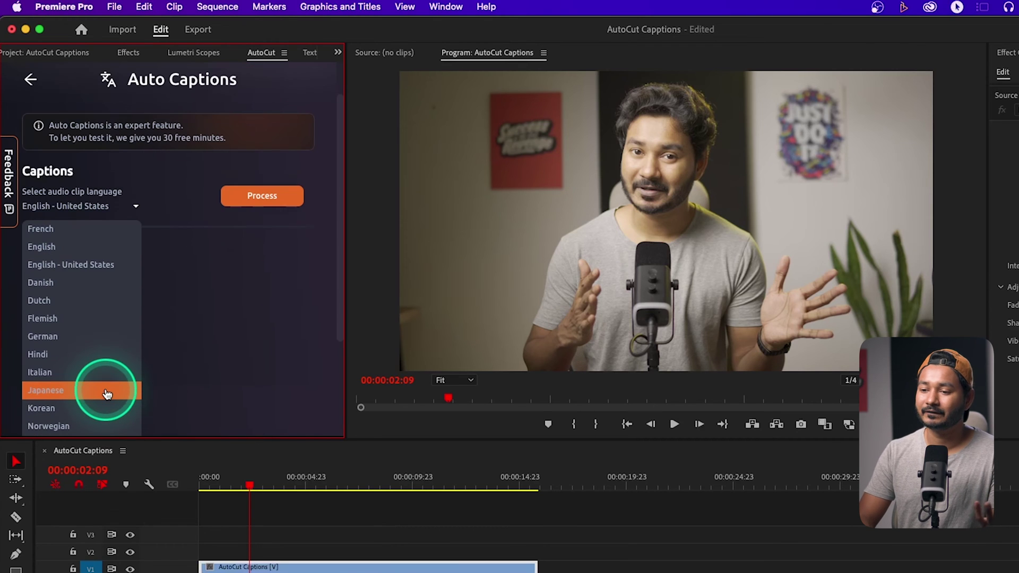
left_click(85, 264)
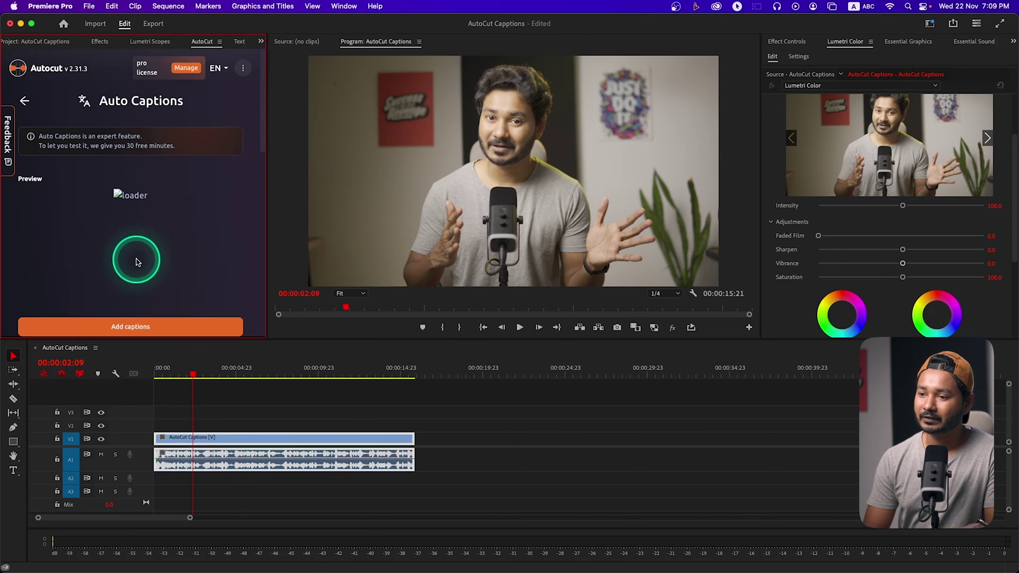
Turn on caption animation and choose Apple Braille - Regular as the caption font.
scroll(113, 177, "down", 5)
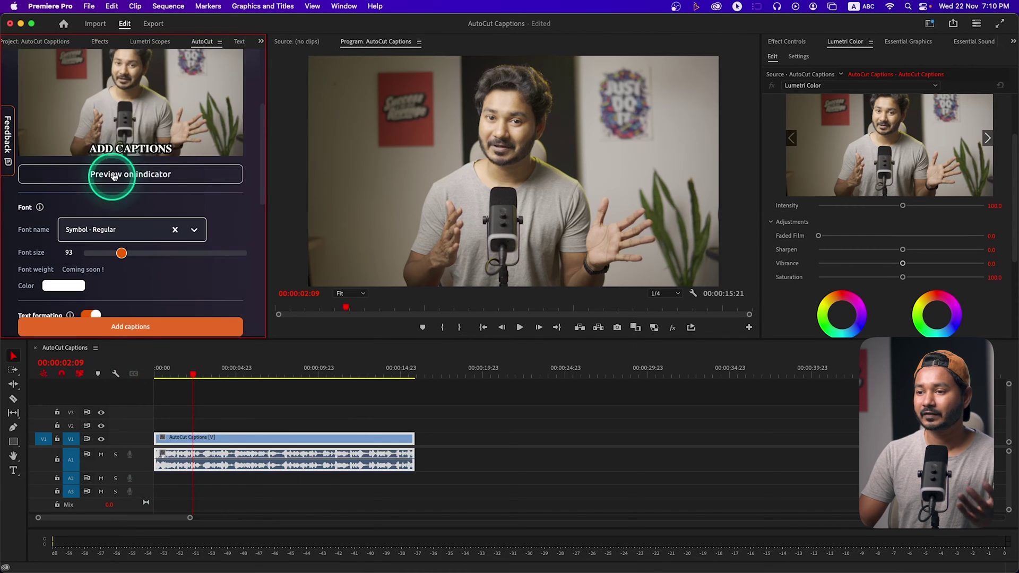
scroll(115, 189, "down", 3)
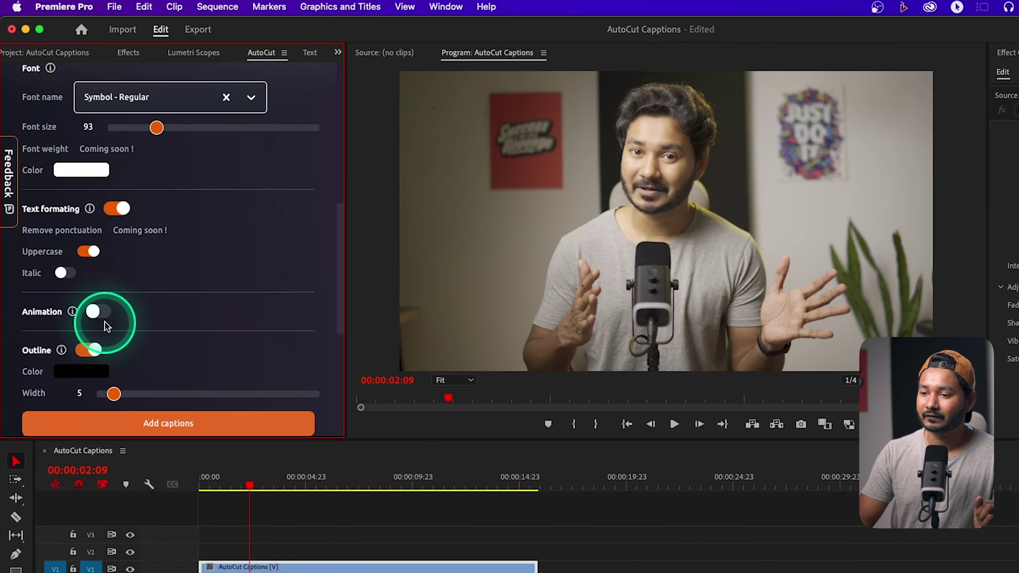
left_click(91, 312)
scroll(227, 291, "up", 5)
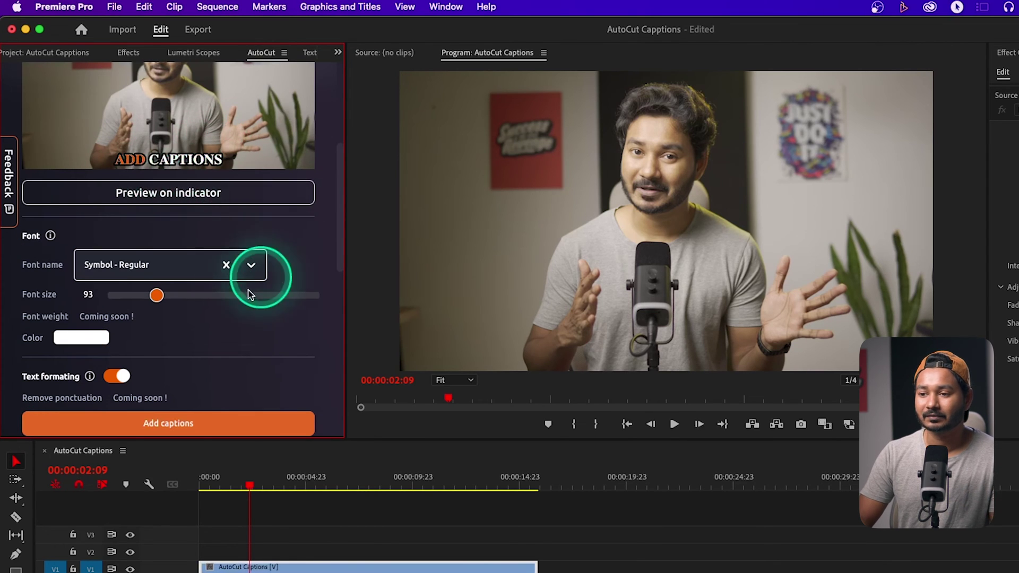
left_click(259, 269)
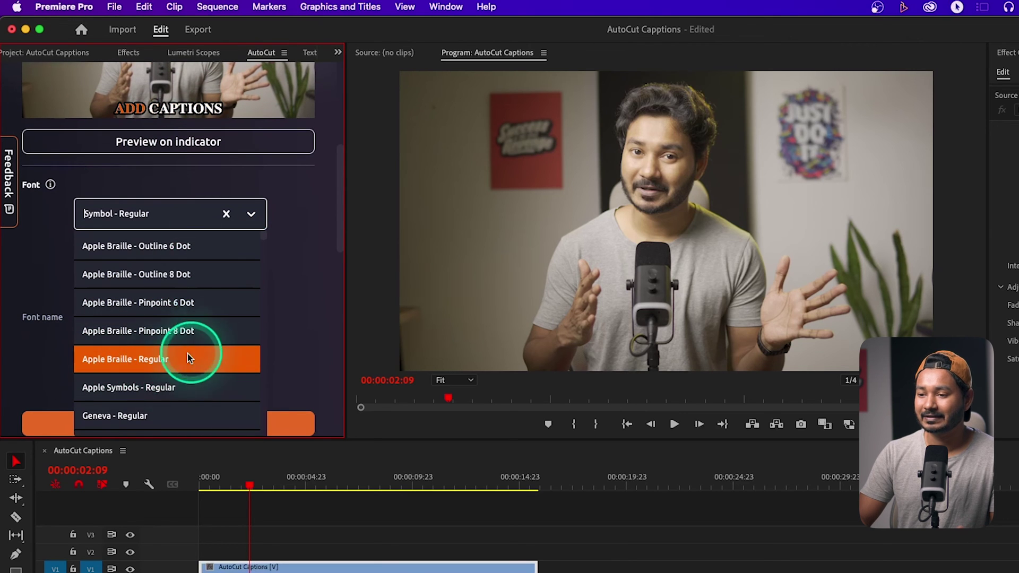
left_click(155, 363)
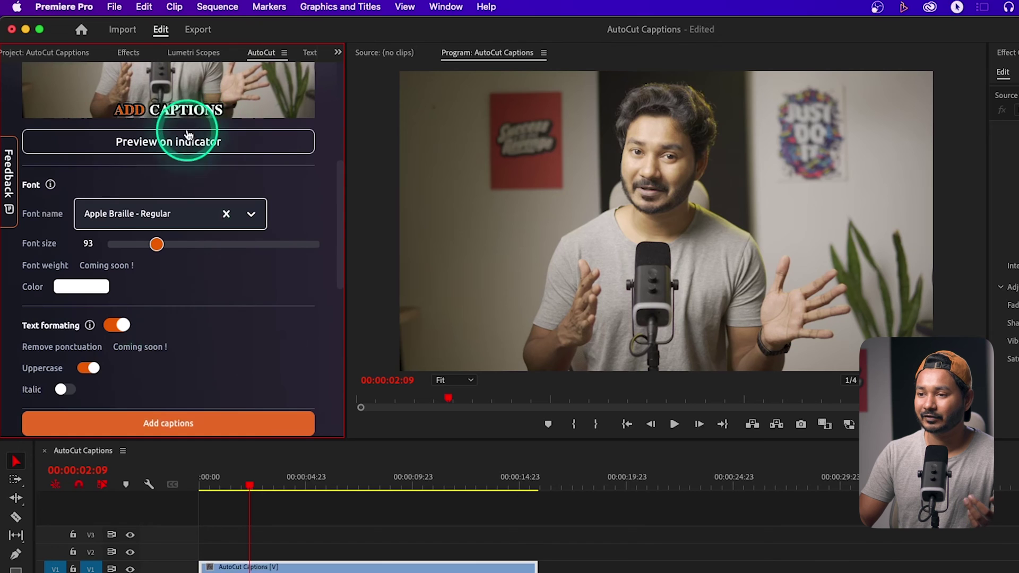
Switch off Uppercase and set the caption font size to 90.
left_click(227, 325)
left_click(209, 108)
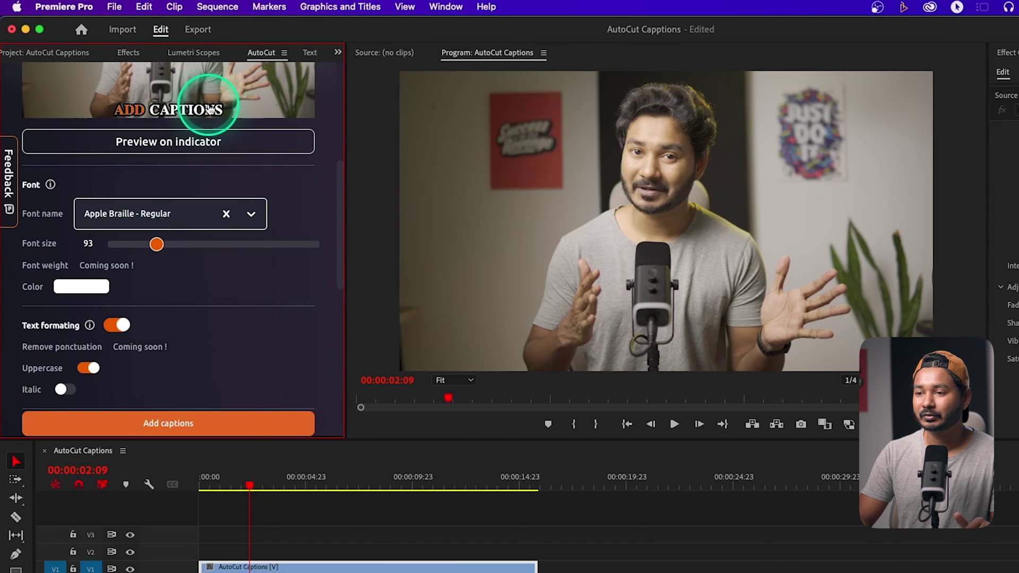
left_click(81, 286)
left_click(135, 354)
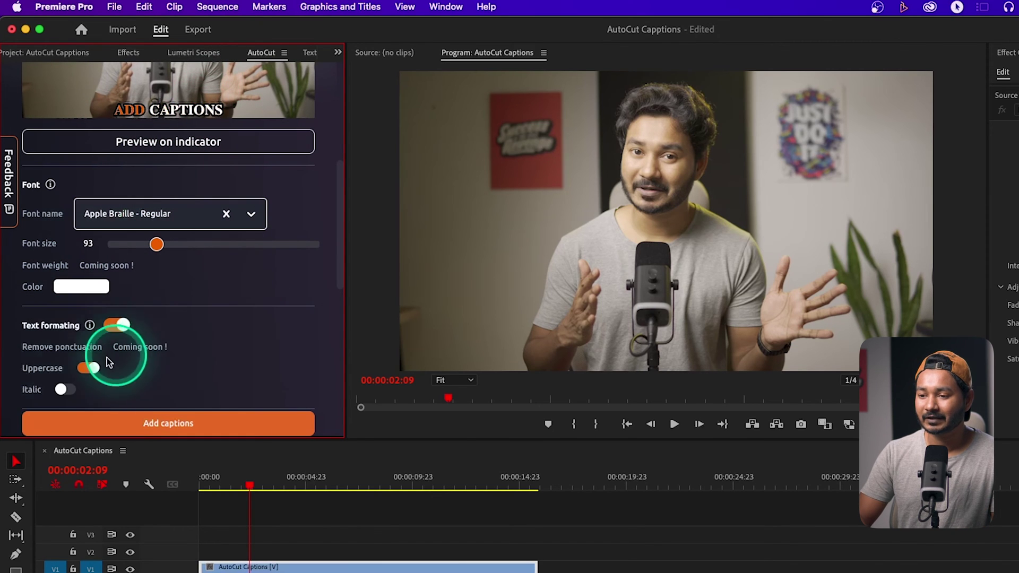
left_click(88, 368)
left_click(200, 106)
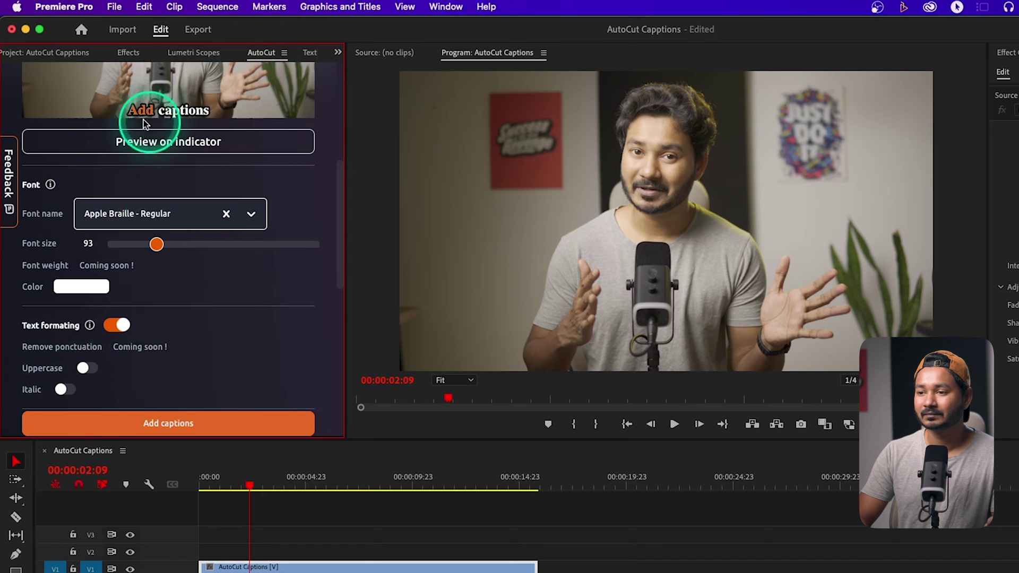
left_click(104, 286)
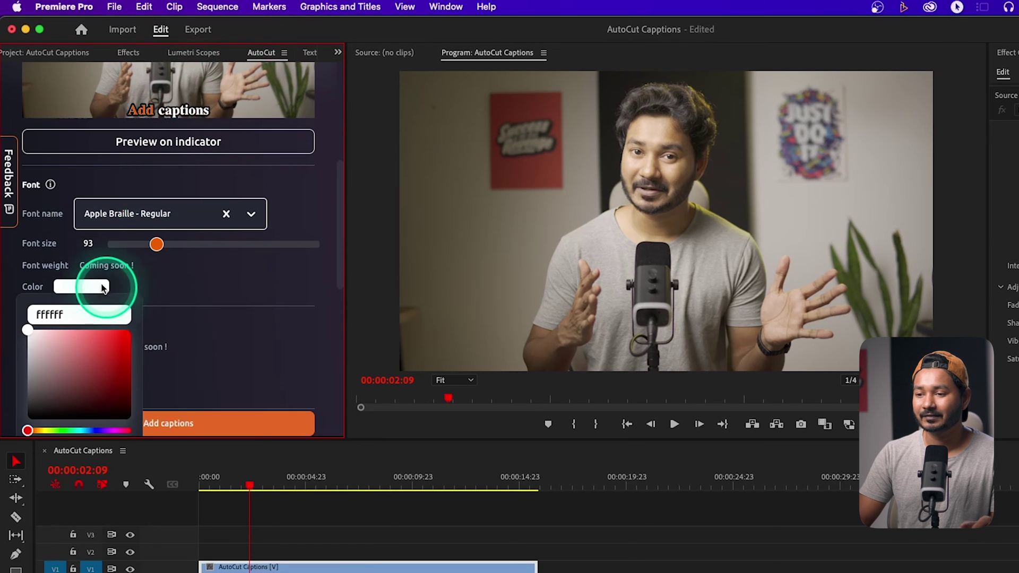
left_click(189, 237)
mouse_move(156, 244)
left_mouse_down()
mouse_move(175, 243)
mouse_move(154, 244)
left_mouse_up()
left_click(90, 286)
left_click(209, 288)
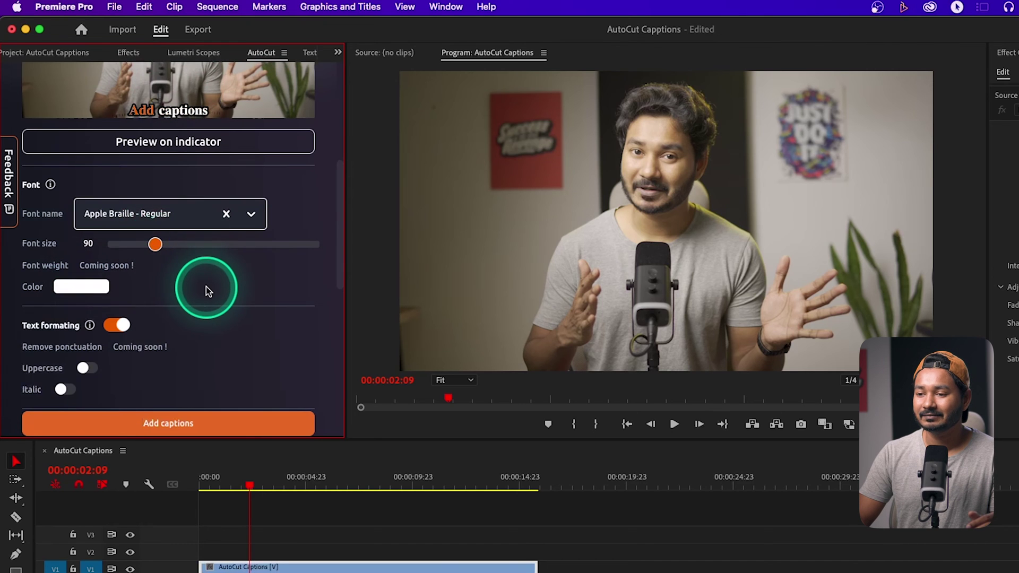
Toggle the word-highlight animation and black outline off and on, and set the outline width to 5.
scroll(206, 288, "down", 3)
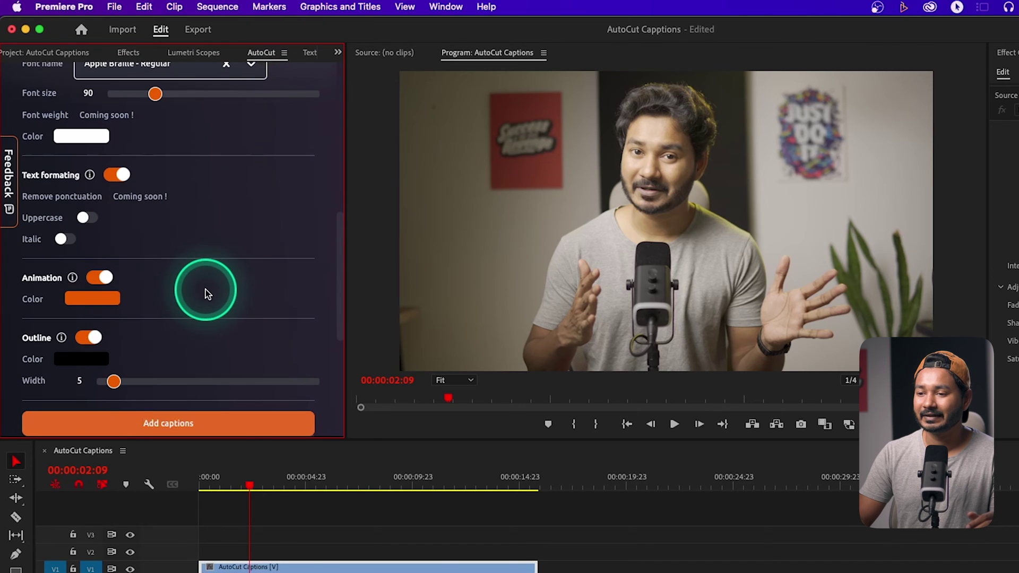
left_click(101, 277)
left_click(101, 277)
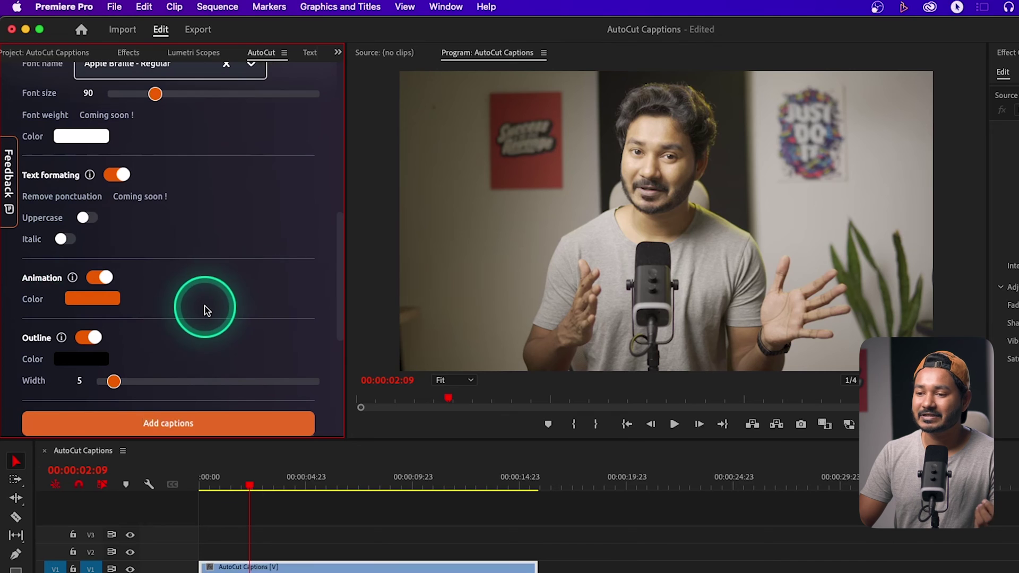
scroll(204, 311, "down", 2)
left_click(88, 303)
left_click(88, 304)
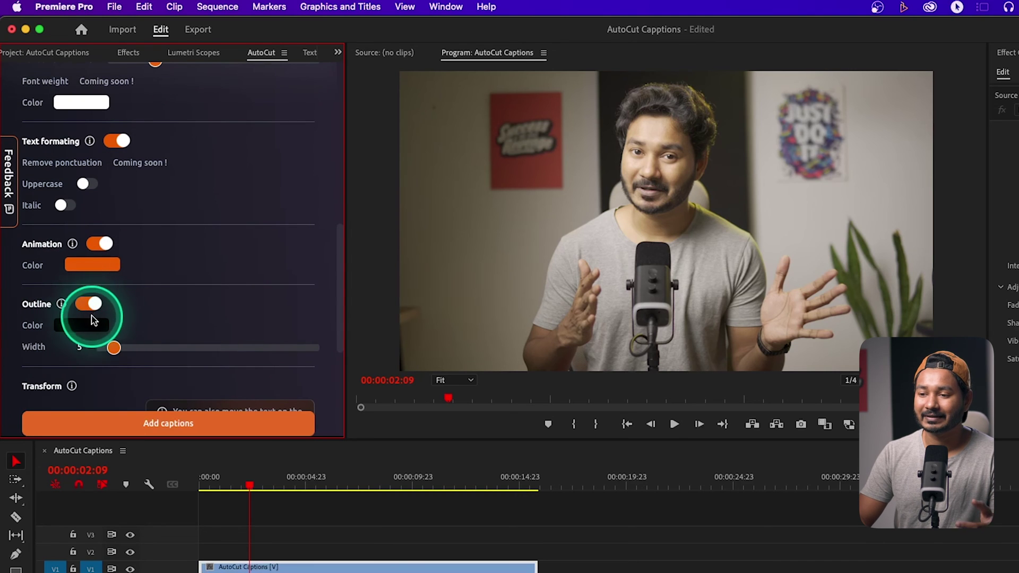
left_click_drag(115, 351, 120, 352)
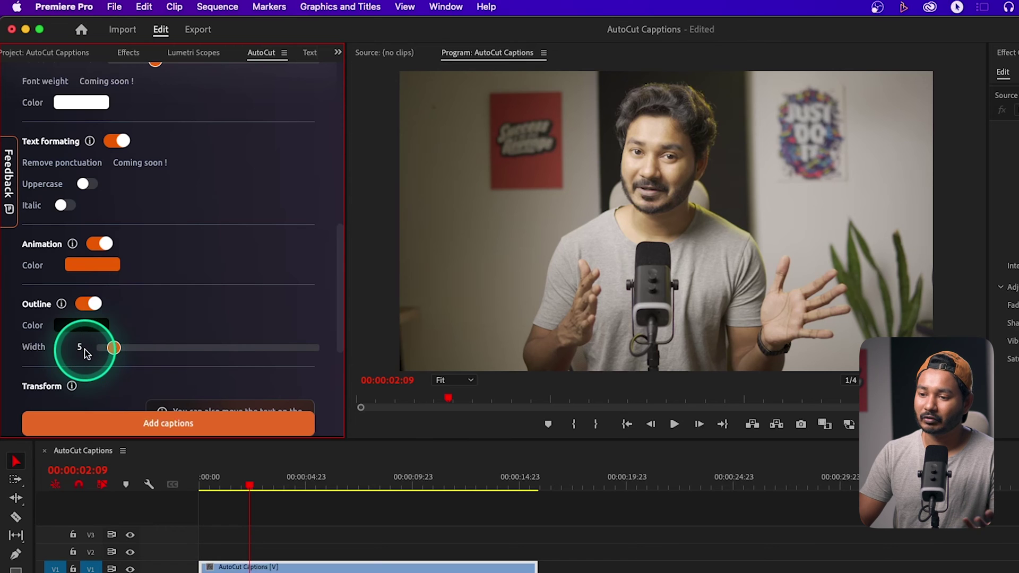
Review the Transform position of 1920 x 2052 and expand the Transcript of the speech.
scroll(261, 314, "down", 5)
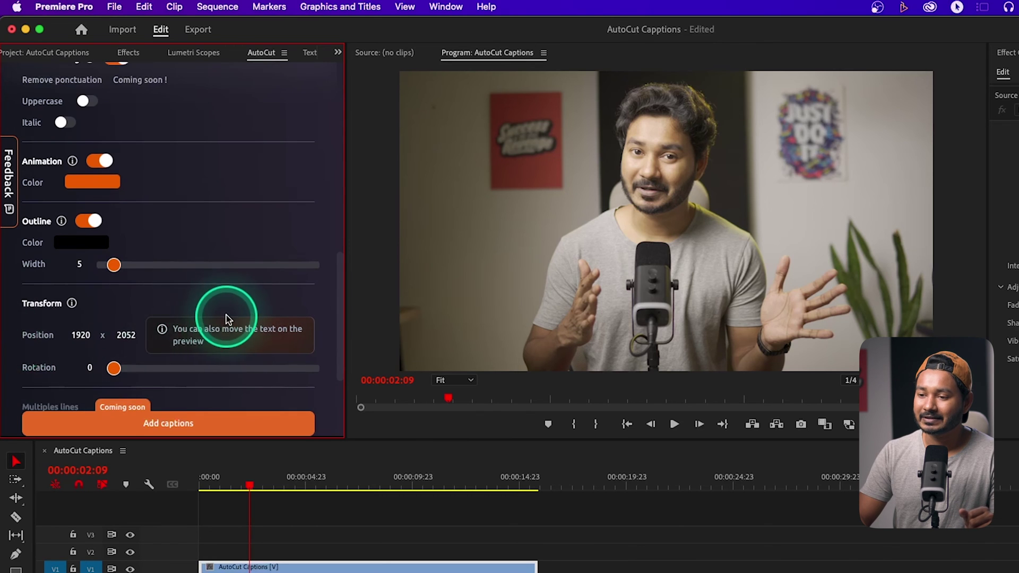
scroll(226, 314, "down", 2)
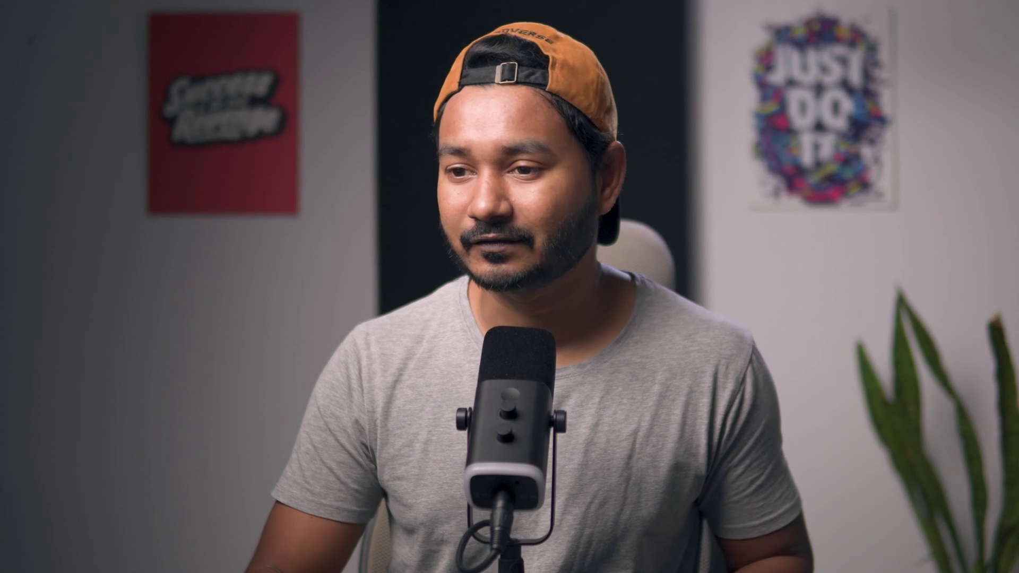
left_click(117, 334)
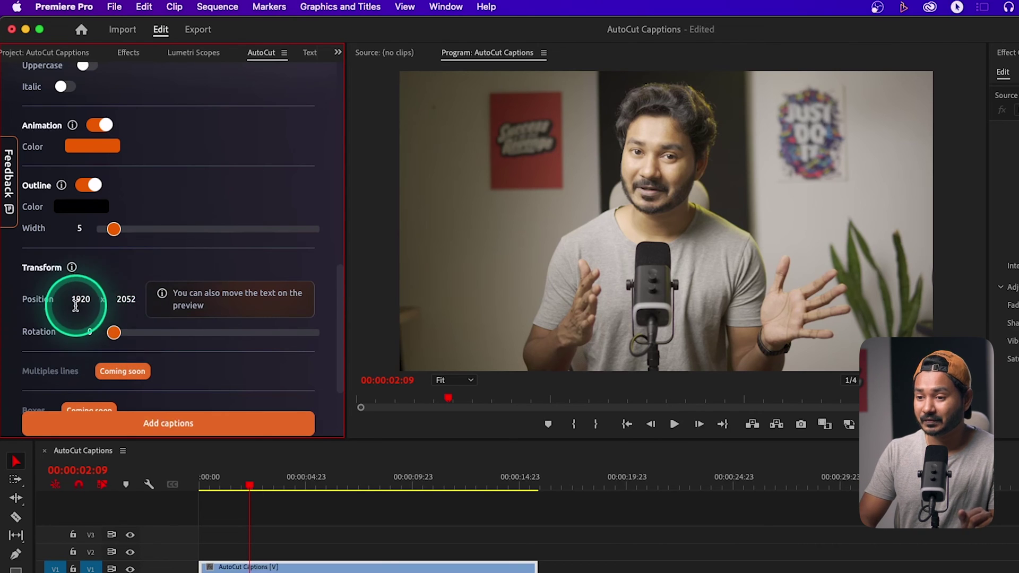
scroll(74, 313, "down", 3)
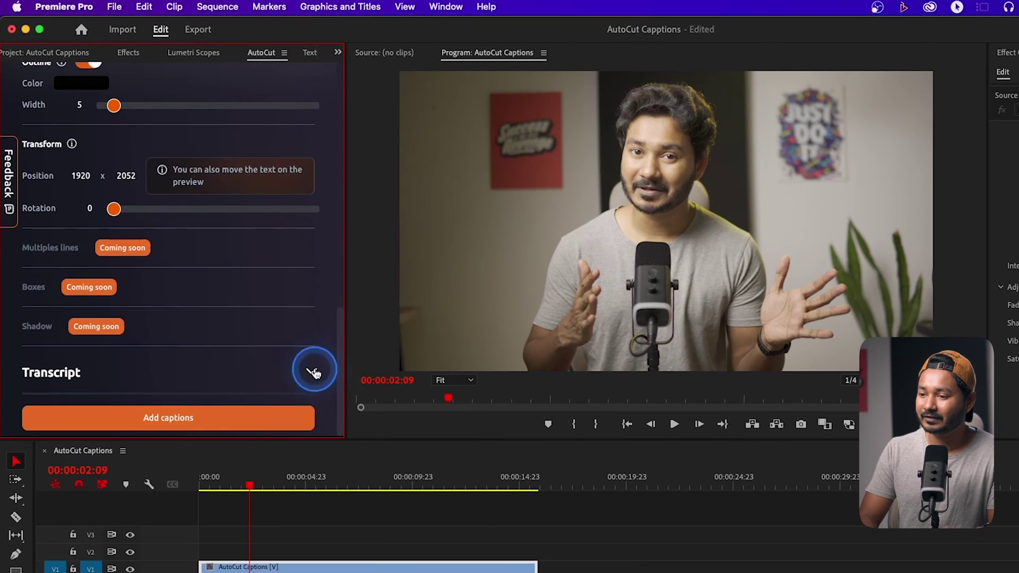
left_click(241, 286)
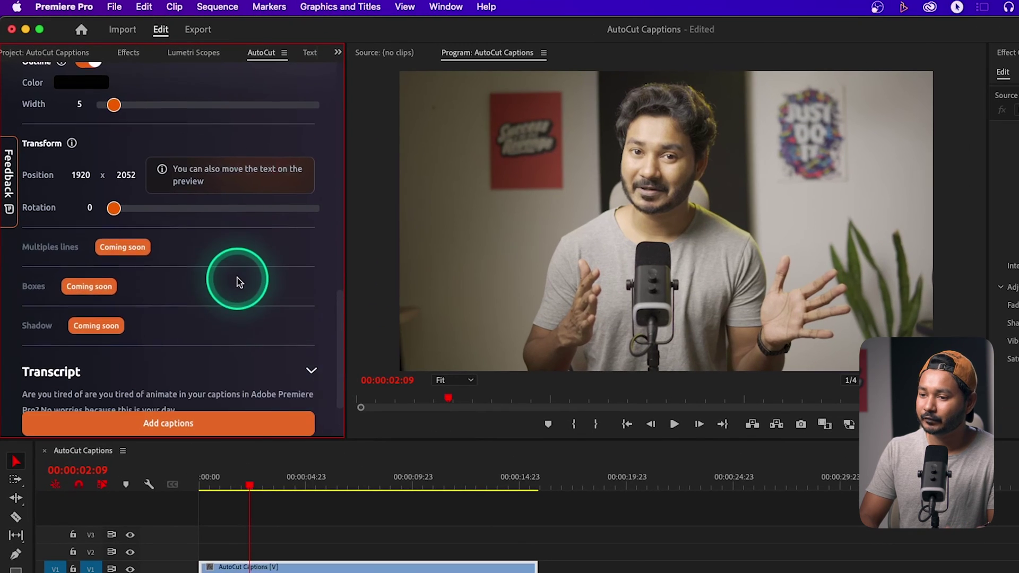
scroll(72, 273, "down", 2)
left_click(439, 502)
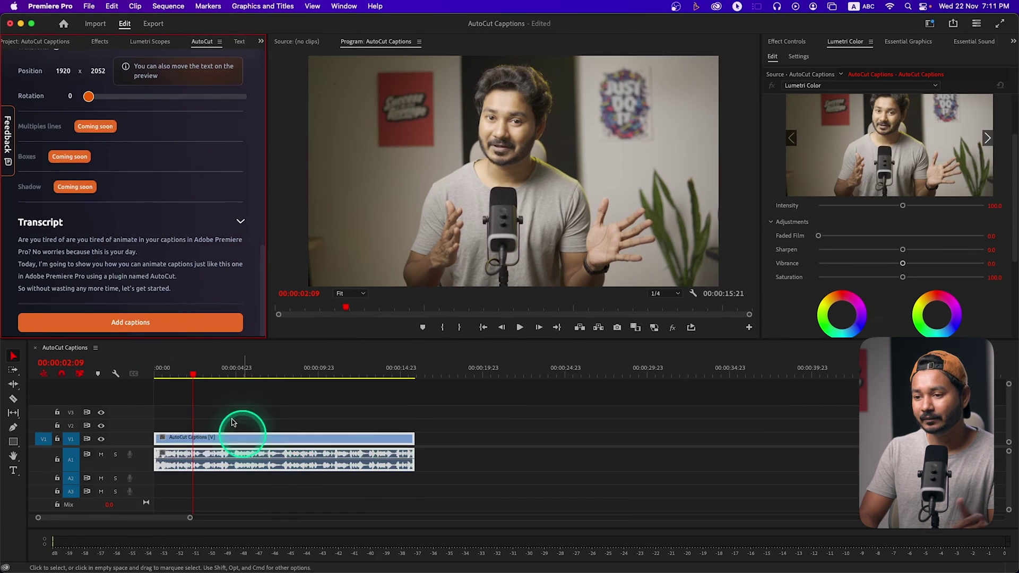
Add the styled captions to the timeline above the video and scrub through to preview them.
left_click(201, 419)
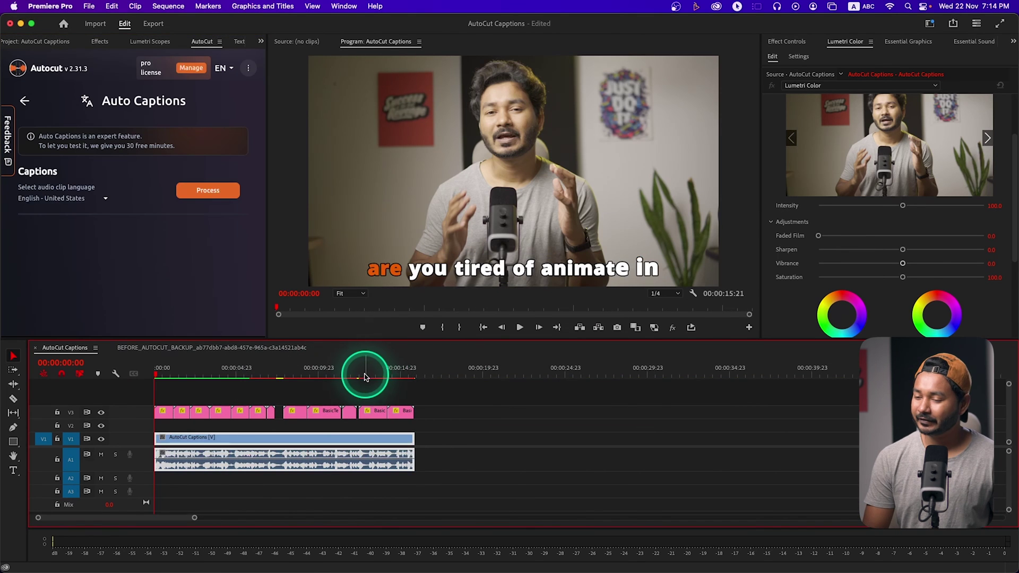
left_click_drag(249, 378, 235, 384)
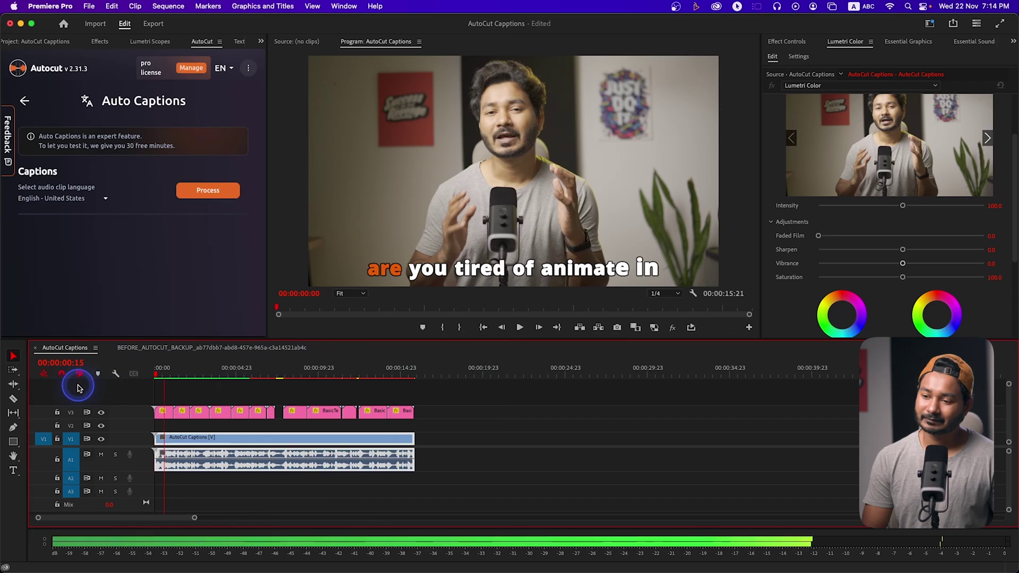
Watch the captioned sequence full screen from the start, then switch to AutoCut's pricing page in Chrome.
left_click(259, 377)
key("ctrl+super+f")
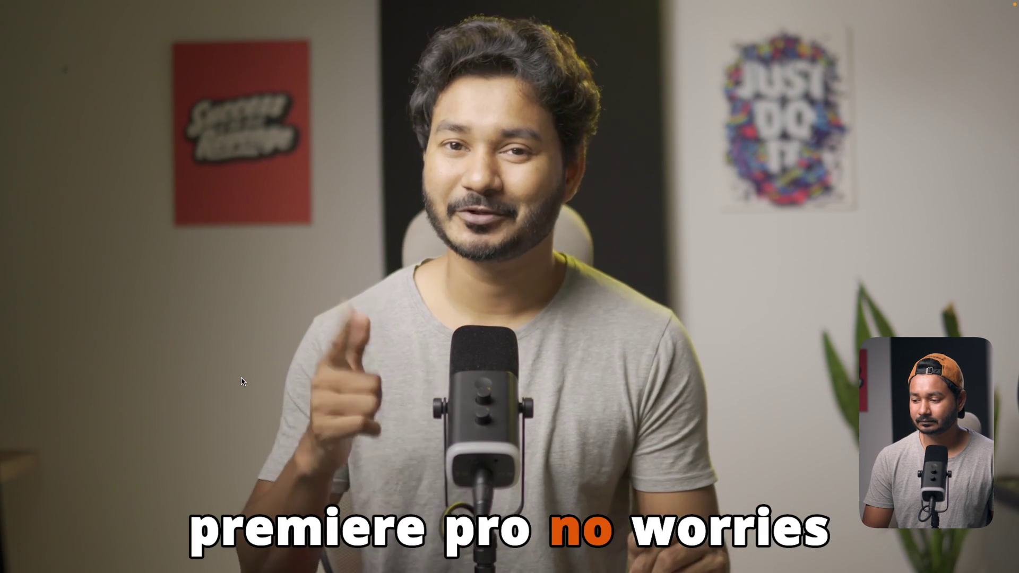
key("ctrl+super+f")
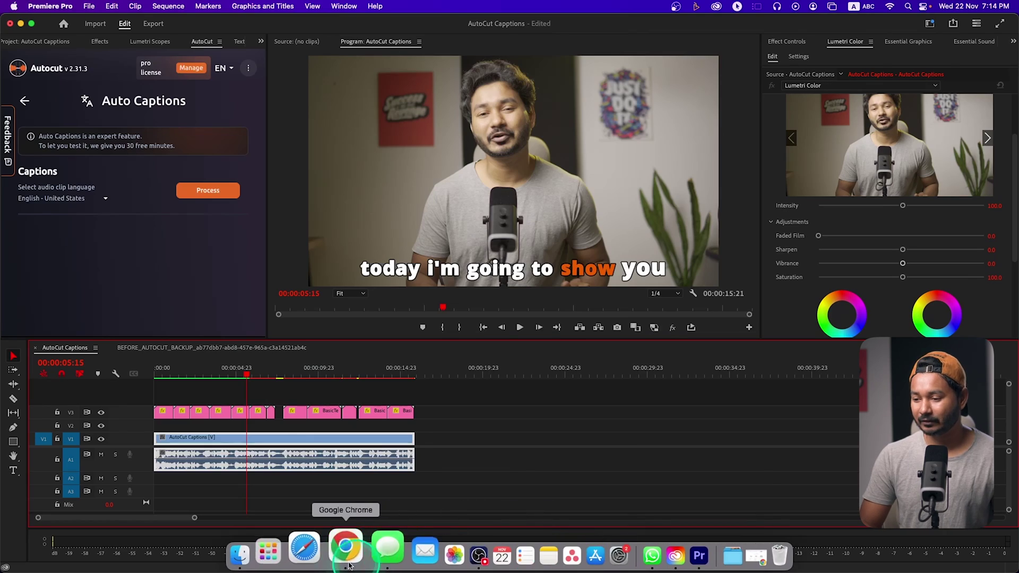
left_click(342, 560)
Compare monthly and lifetime pricing, finishing on lifetime prices of $199, $299 and $299 +$5.00/mth.
left_click(429, 228)
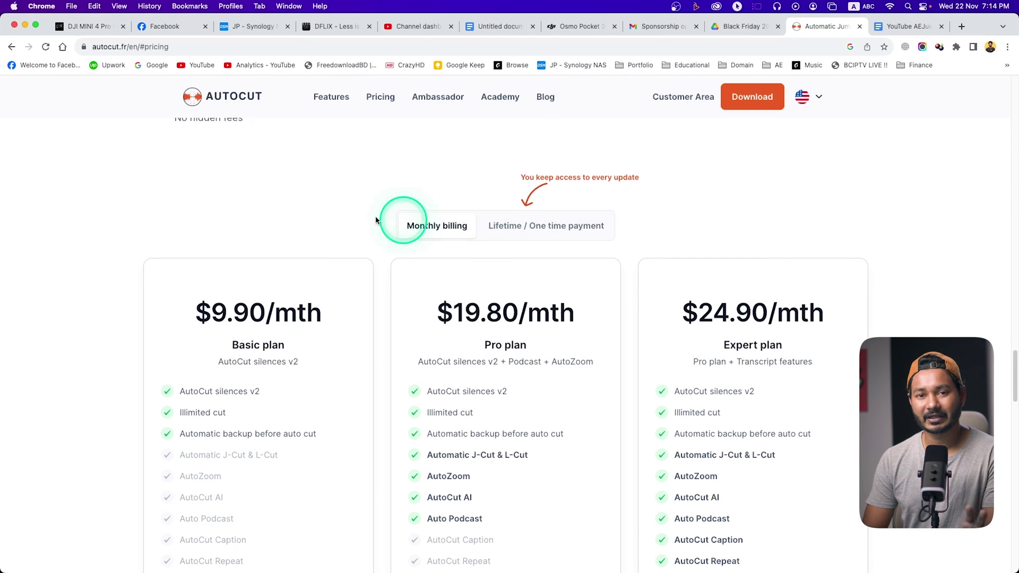
left_click(541, 238)
left_click(430, 228)
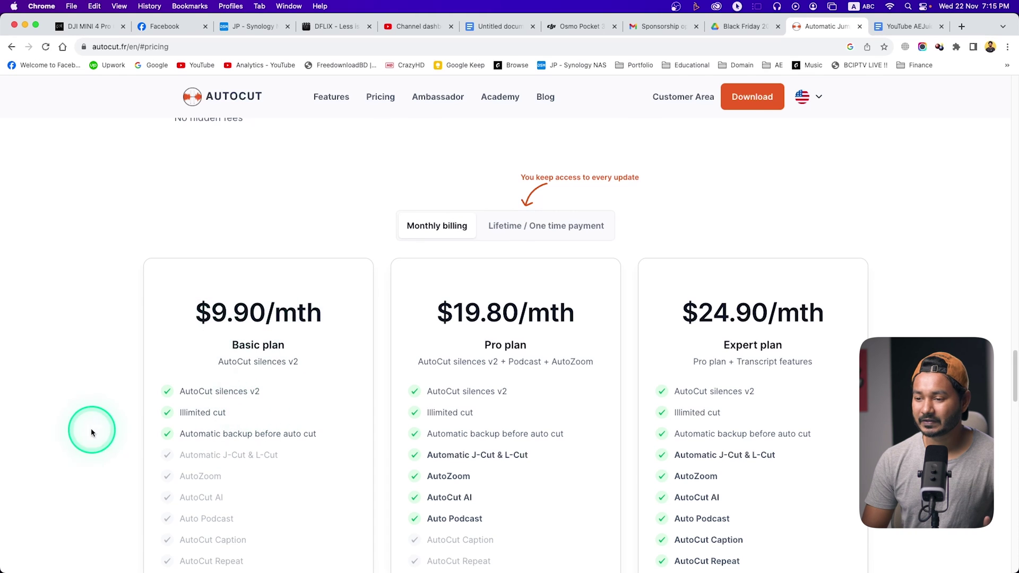
scroll(233, 425, "down", 5)
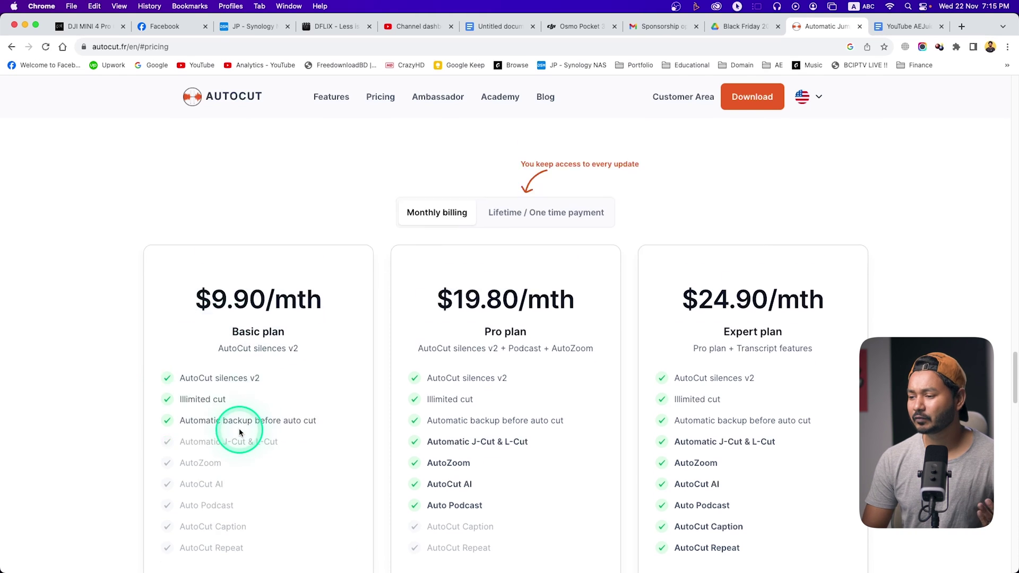
scroll(732, 296, "up", 4)
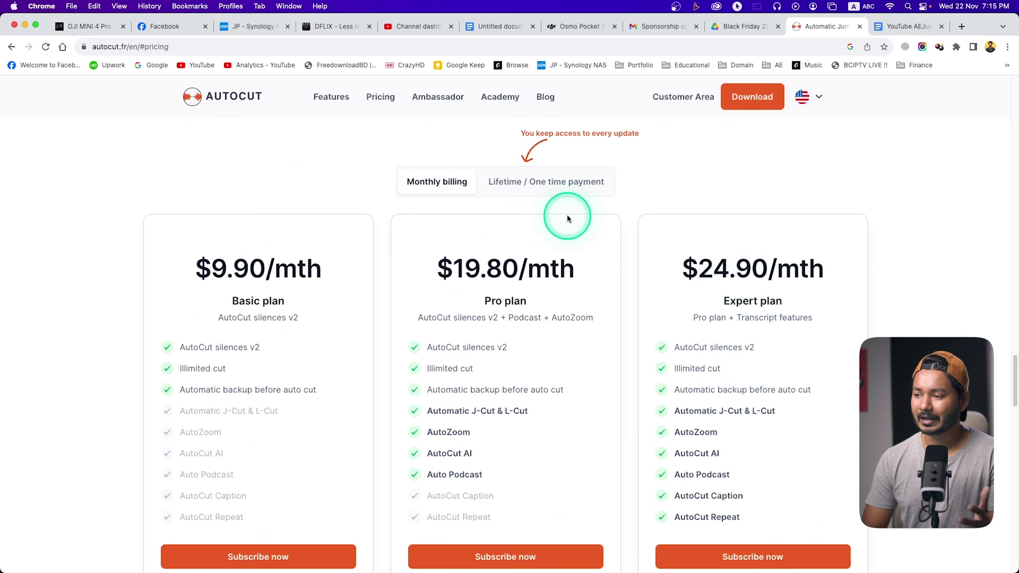
left_click(535, 182)
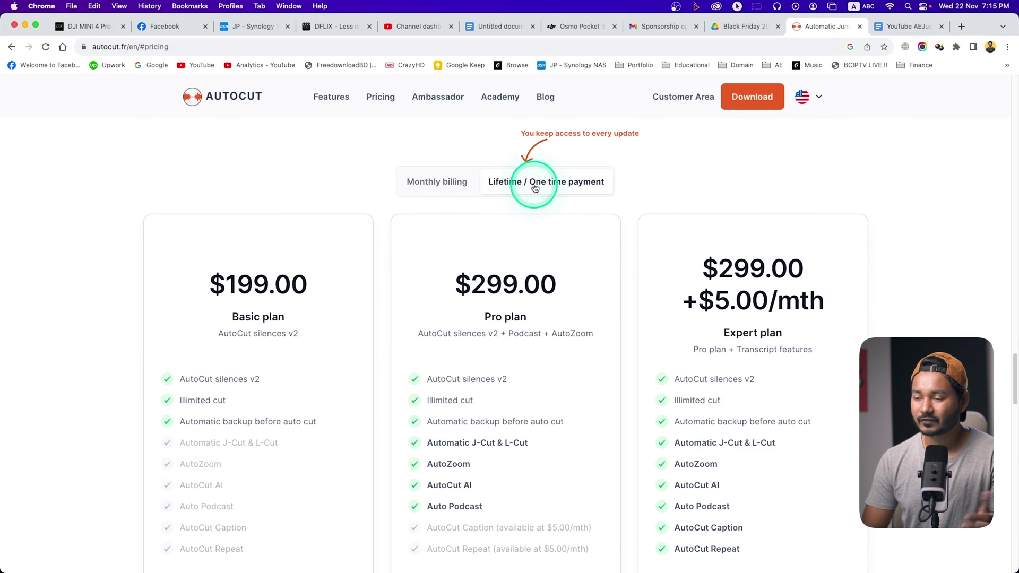